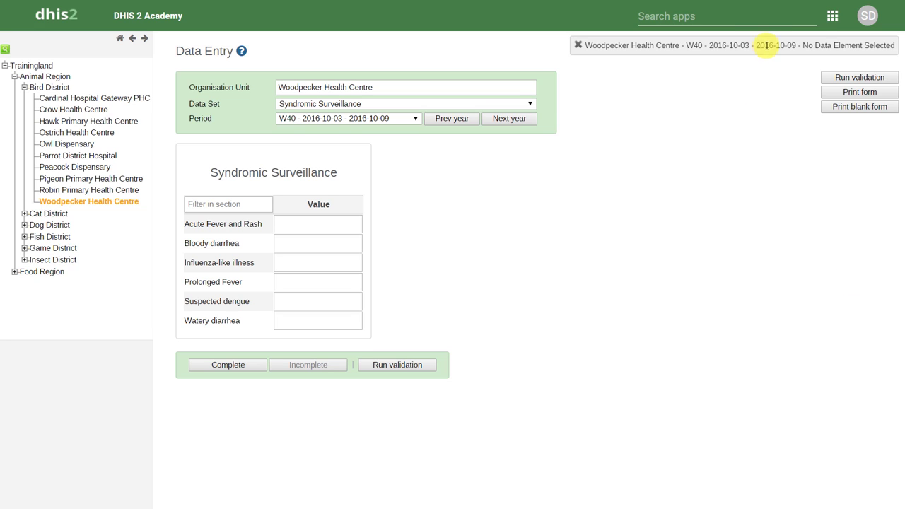
Search the apps for "data" and open the Data set management app.
{"action": "left_click", "coordinate": [763, 19]}
{"action": "type", "text": "data"}
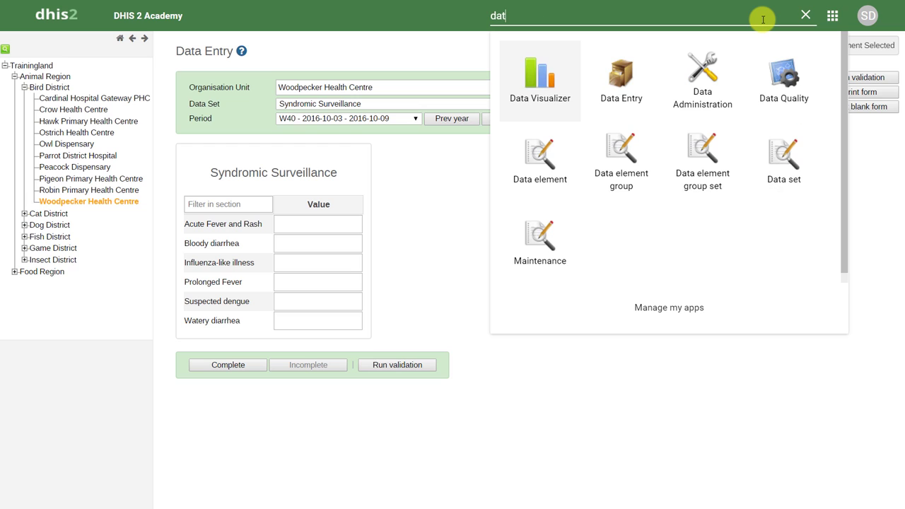
{"action": "left_click", "coordinate": [785, 191]}
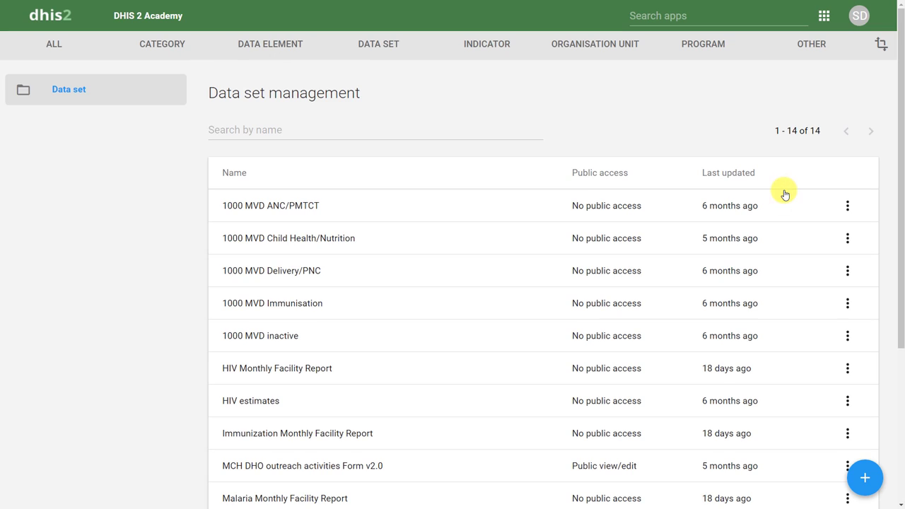
Get the PDF for data entry of the Syndromic Surveillance data set.
{"action": "left_click_drag", "start_coordinate": [901, 172], "coordinate": [902, 344]}
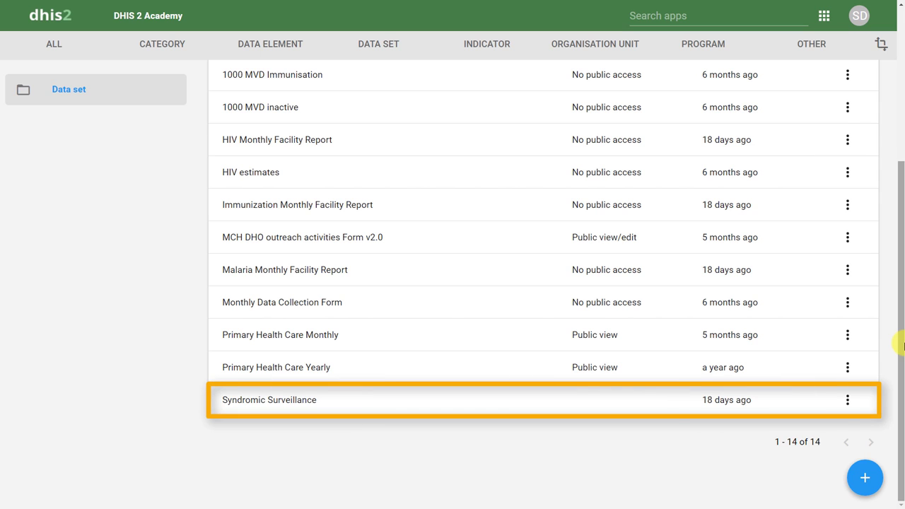
{"action": "left_click", "coordinate": [847, 401]}
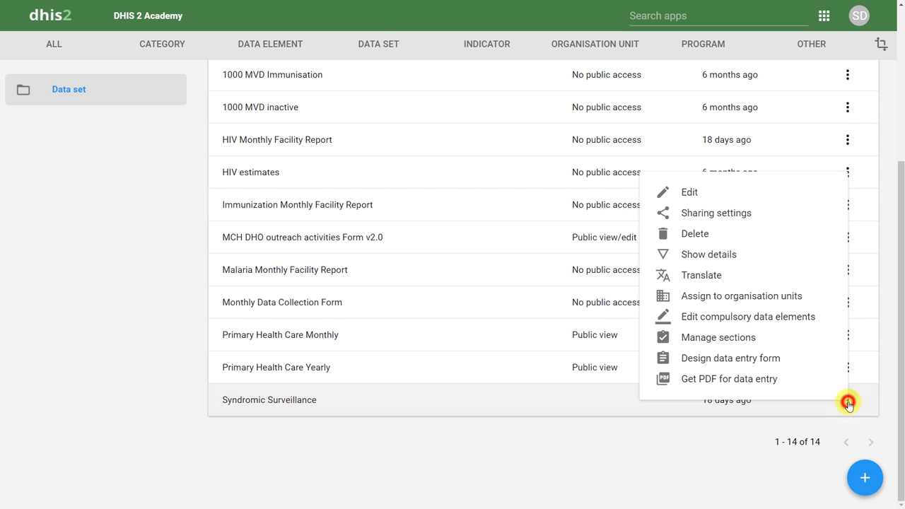
{"action": "left_click", "coordinate": [784, 384]}
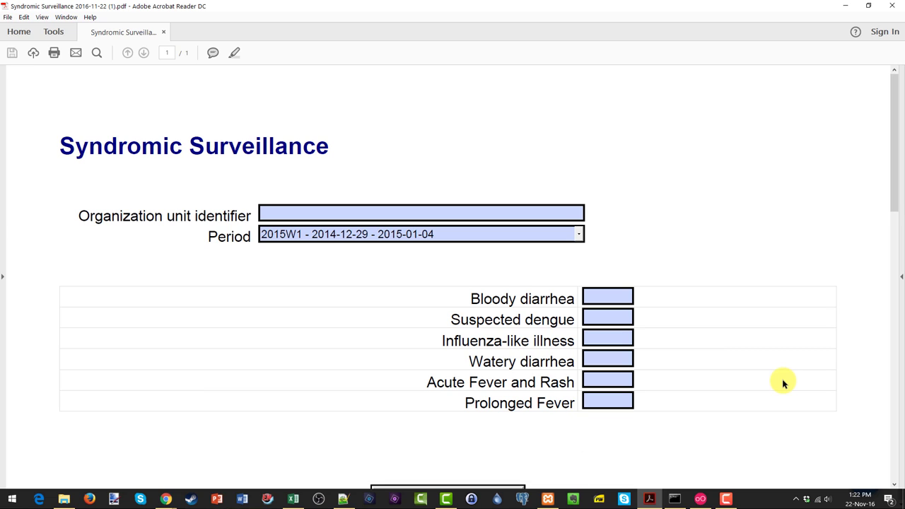
In the PDF form in Adobe Acrobat Reader, enter organization unit identifier QAsgboVXFjE and choose period 2016W40 - 2016-10-03 - 2016-10-09.
{"action": "left_click", "coordinate": [536, 215]}
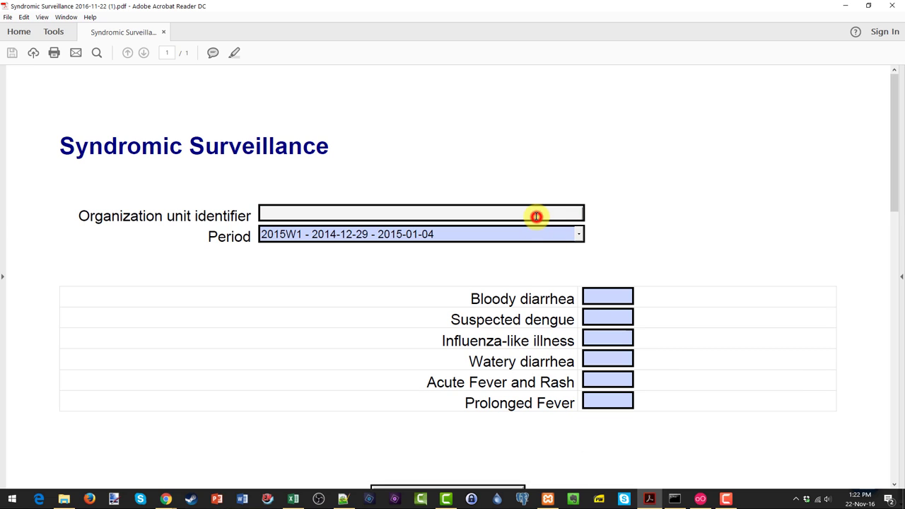
{"action": "type", "text": "QAsgboVXFjE"}
{"action": "left_click", "coordinate": [614, 216]}
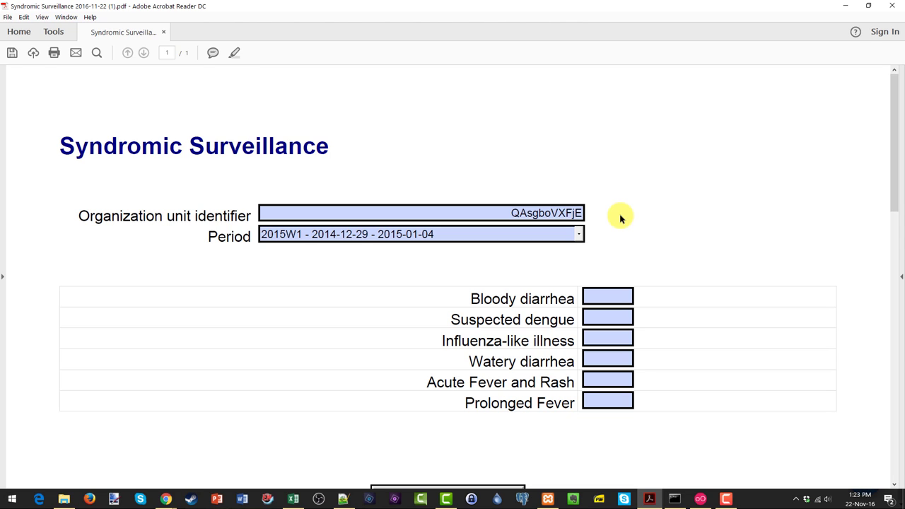
{"action": "left_click", "coordinate": [580, 234]}
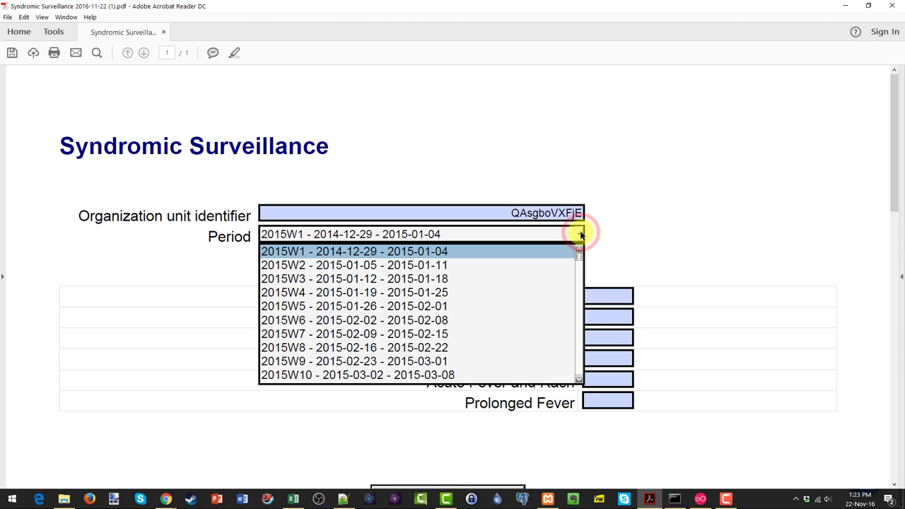
{"action": "left_click_drag", "start_coordinate": [579, 260], "coordinate": [577, 324]}
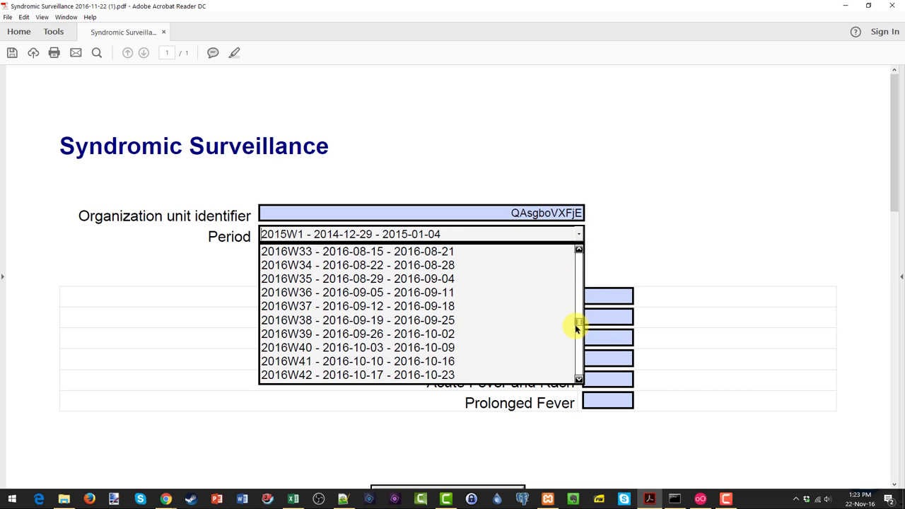
{"action": "left_click", "coordinate": [496, 348]}
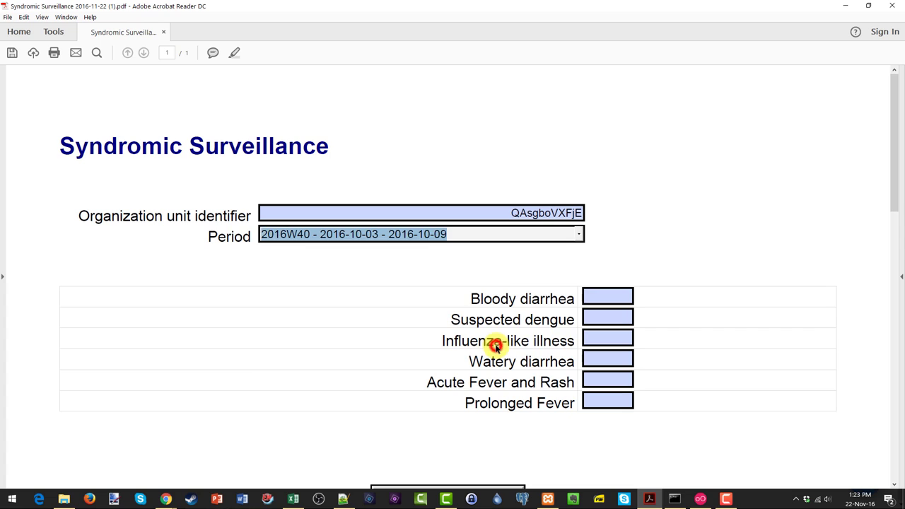
{"action": "left_click", "coordinate": [614, 263]}
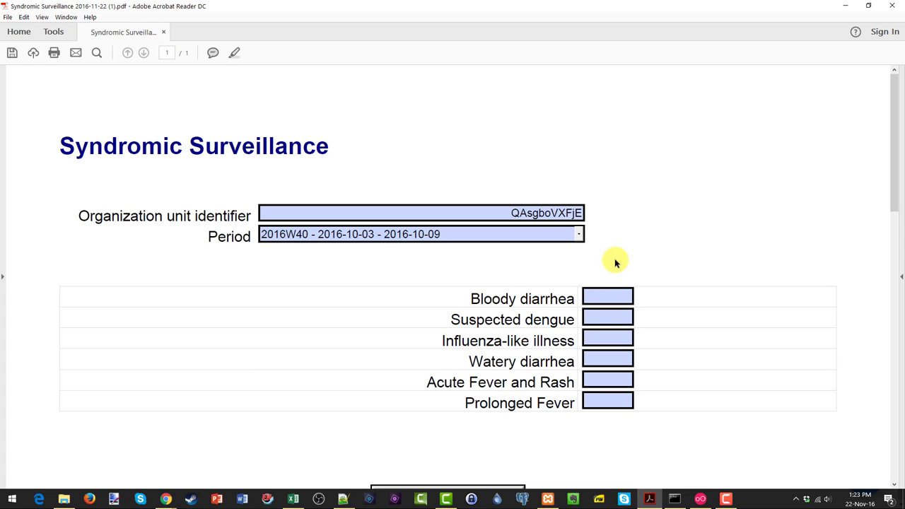
Fill in Bloody diarrhea 71, Suspected dengue 54, Influenza-like illness 36, Watery diarrhea 98, Acute Fever and Rash 32 and Prolonged Fever 54.
{"action": "left_click", "coordinate": [606, 297]}
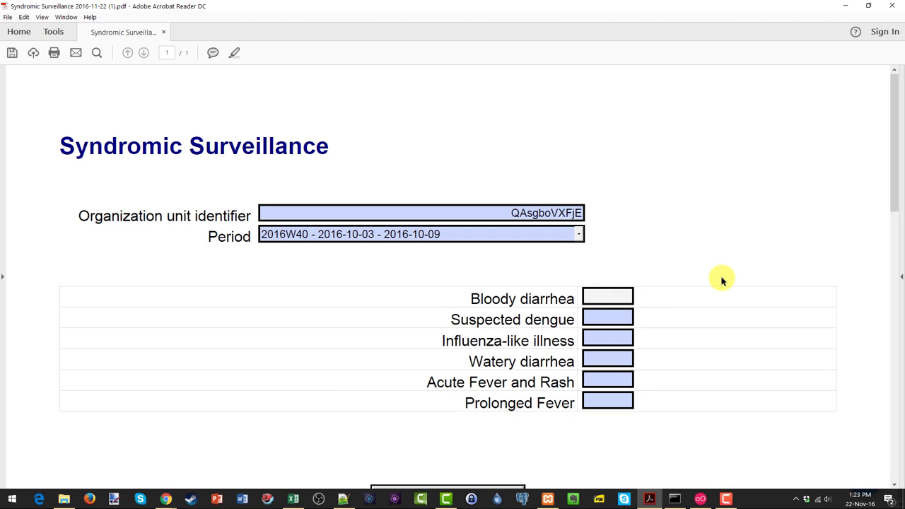
{"action": "type", "text": "71"}
{"action": "key", "text": "Tab"}
{"action": "type", "text": "54"}
{"action": "key", "text": "Tab"}
{"action": "type", "text": "36"}
{"action": "key", "text": "Tab"}
{"action": "type", "text": "98"}
{"action": "key", "text": "Tab"}
{"action": "type", "text": "32"}
{"action": "key", "text": "Tab"}
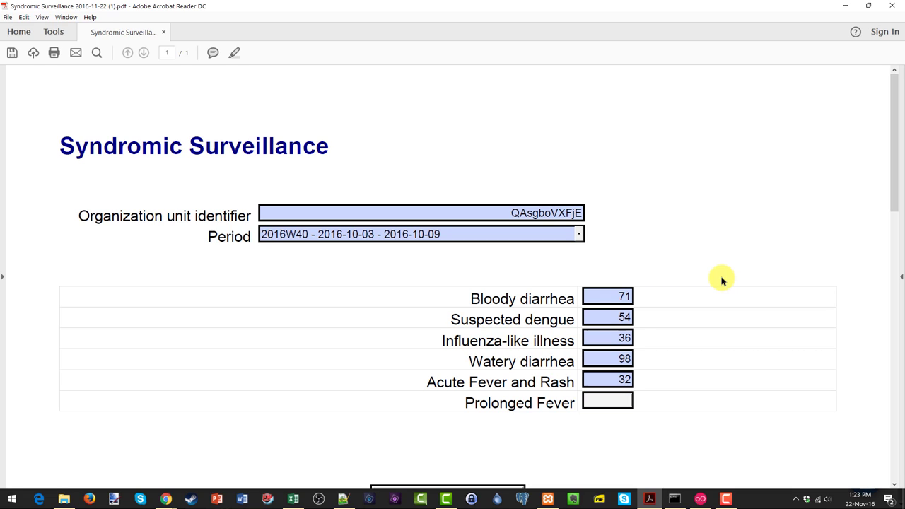
{"action": "type", "text": "54"}
{"action": "left_click", "coordinate": [722, 281]}
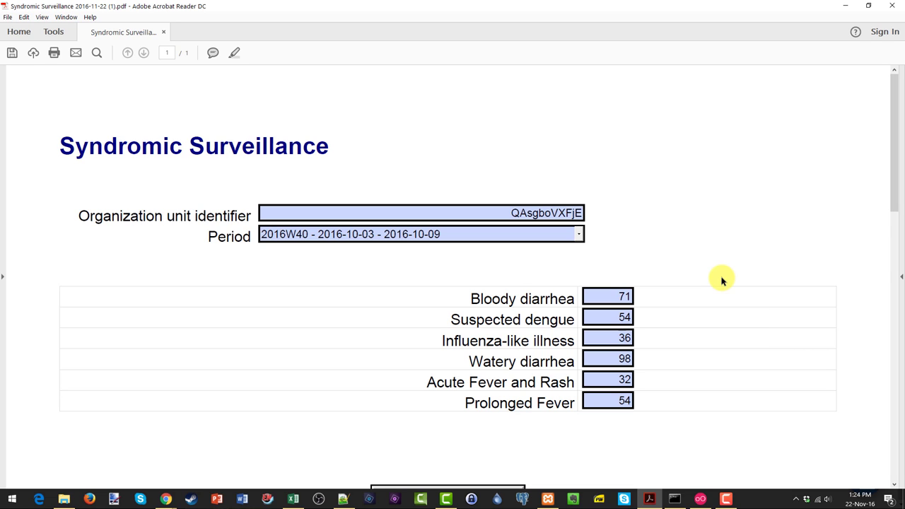
Save the completed PDF form to the Desktop as "Syndromic Surveillance 2016-11-22 Woodpecker W402016".
{"action": "left_click", "coordinate": [7, 17]}
{"action": "left_click", "coordinate": [43, 81]}
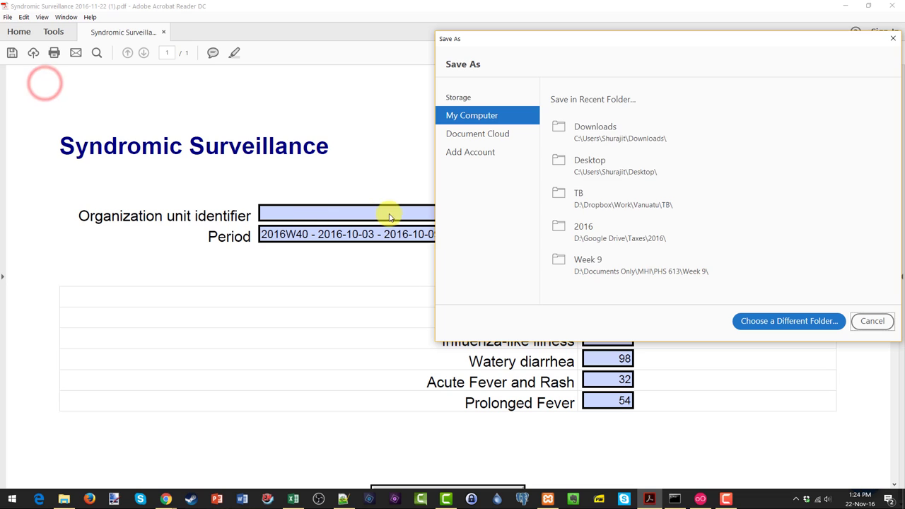
{"action": "left_click", "coordinate": [591, 161]}
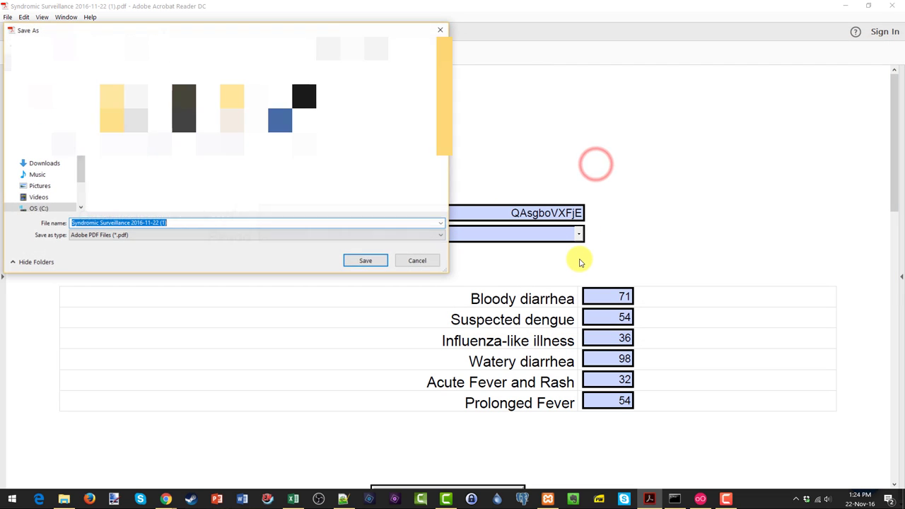
{"action": "left_click", "coordinate": [203, 222]}
{"action": "key", "text": "BackSpace"}
{"action": "key", "text": "BackSpace"}
{"action": "key", "text": "BackSpace"}
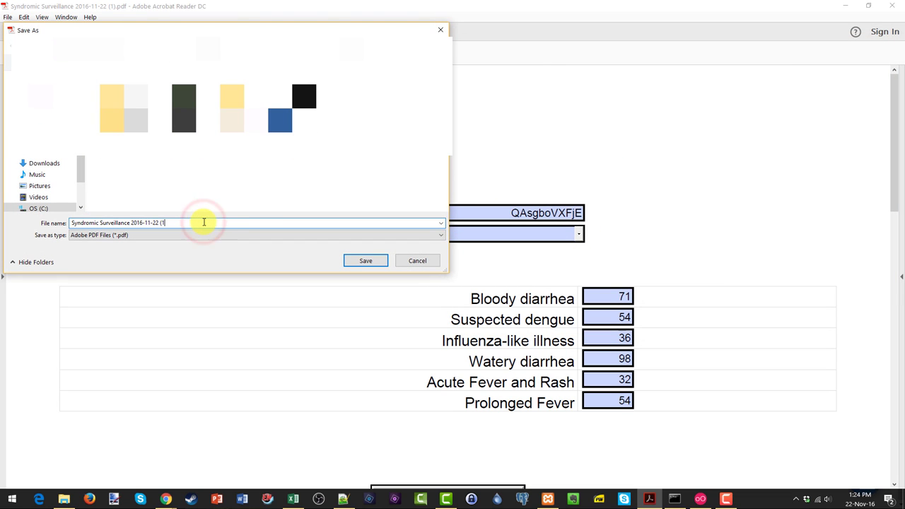
{"action": "type", "text": "Woodpecker"}
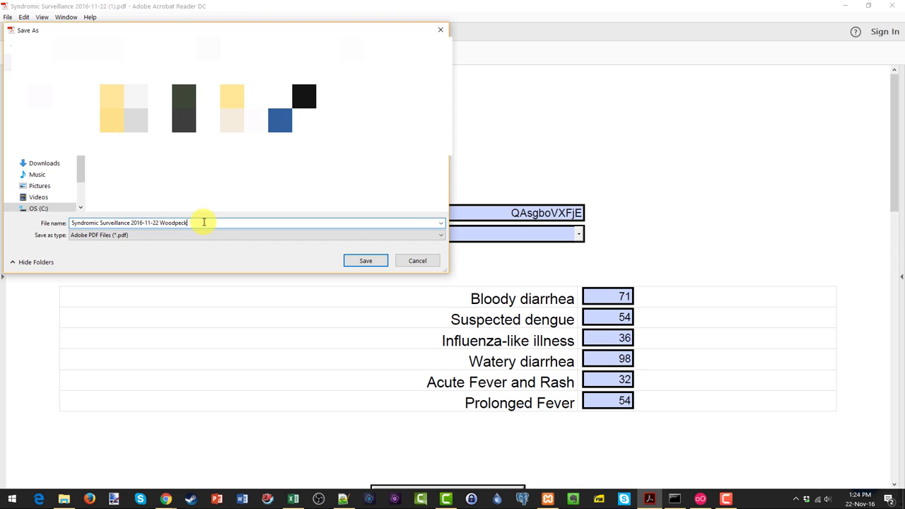
{"action": "type", "text": " W"}
{"action": "type", "text": "2016"}
{"action": "left_click", "coordinate": [248, 198]}
{"action": "left_click", "coordinate": [368, 261]}
{"action": "left_click", "coordinate": [368, 261]}
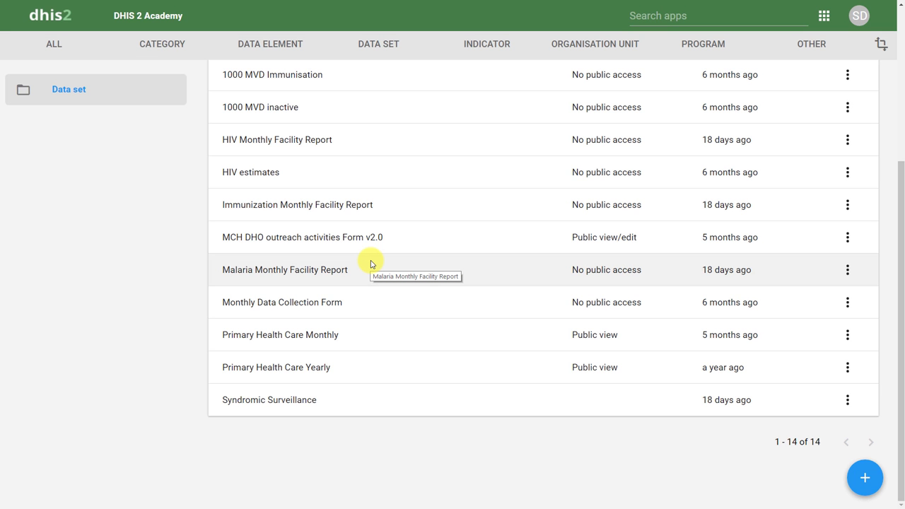
Switch back to DHIS 2 and open Data Import in the Import-Export app.
{"action": "left_click", "coordinate": [719, 12]}
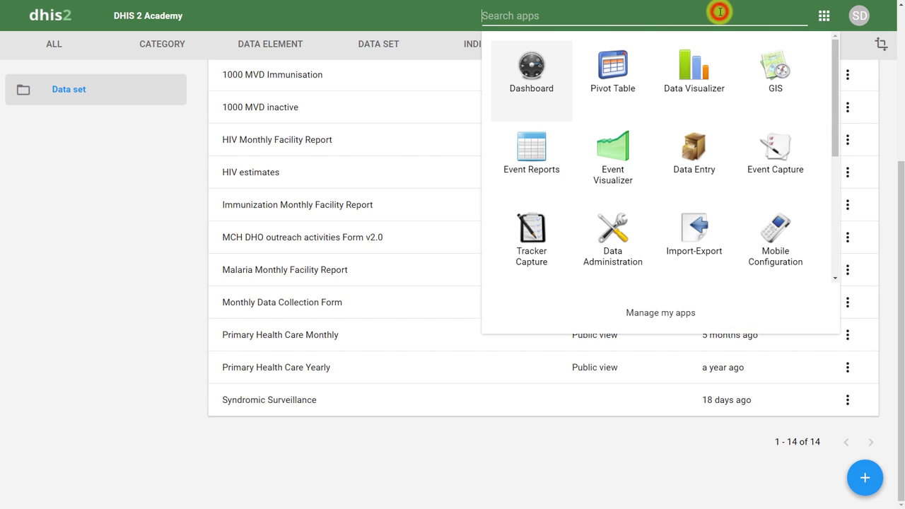
{"action": "left_click", "coordinate": [695, 268]}
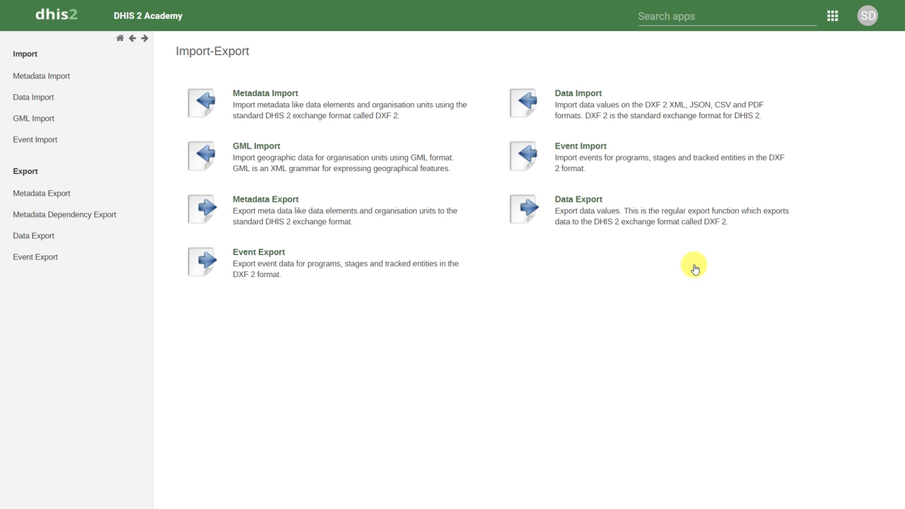
{"action": "left_click", "coordinate": [673, 109]}
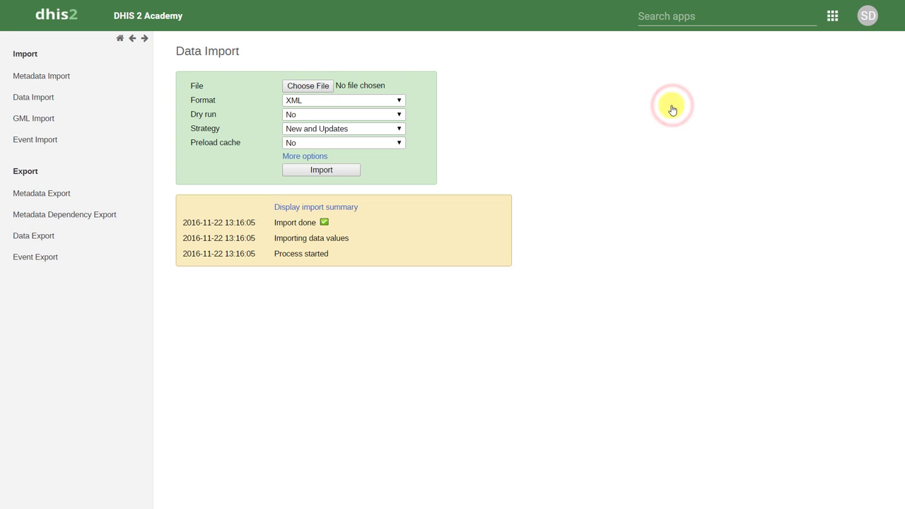
Import the saved Syndromic Surveillance Woodpecker PDF file with the format set to PDF, and display the import summary.
{"action": "left_click", "coordinate": [306, 85]}
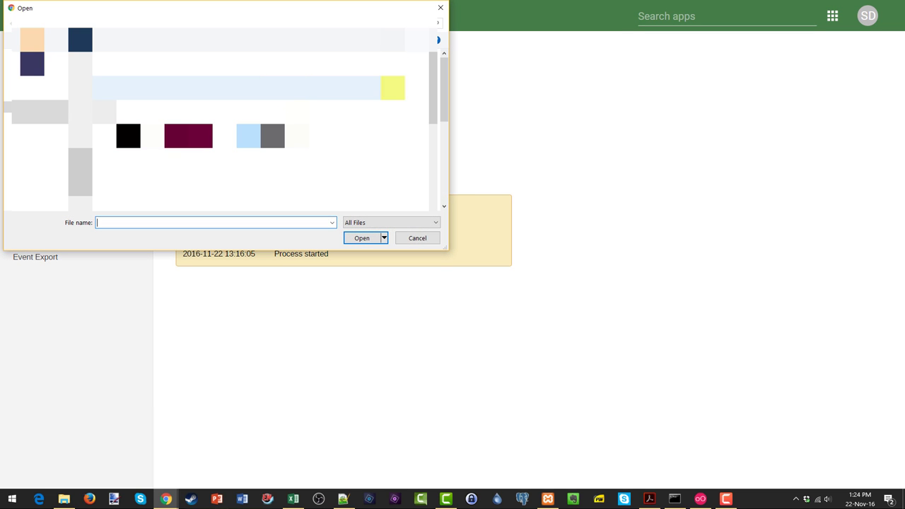
{"action": "left_click_drag", "start_coordinate": [443, 80], "coordinate": [446, 158]}
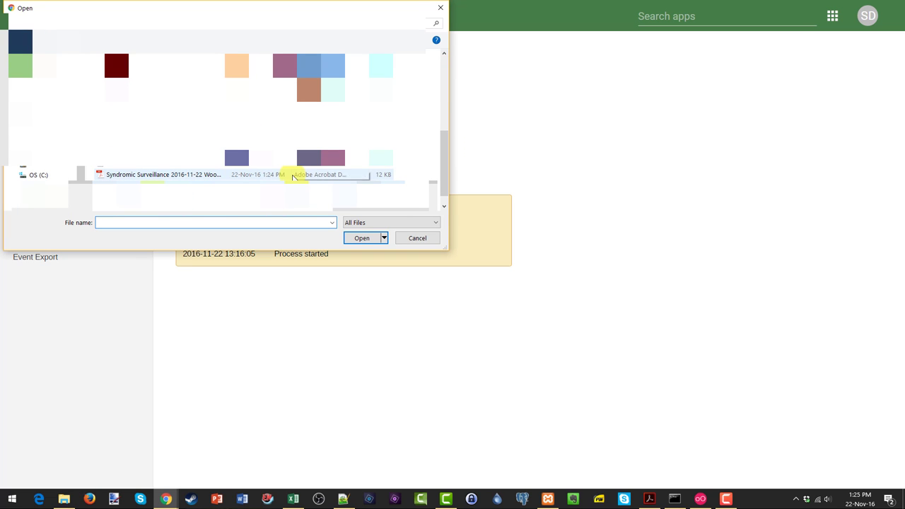
{"action": "double_click", "coordinate": [292, 175]}
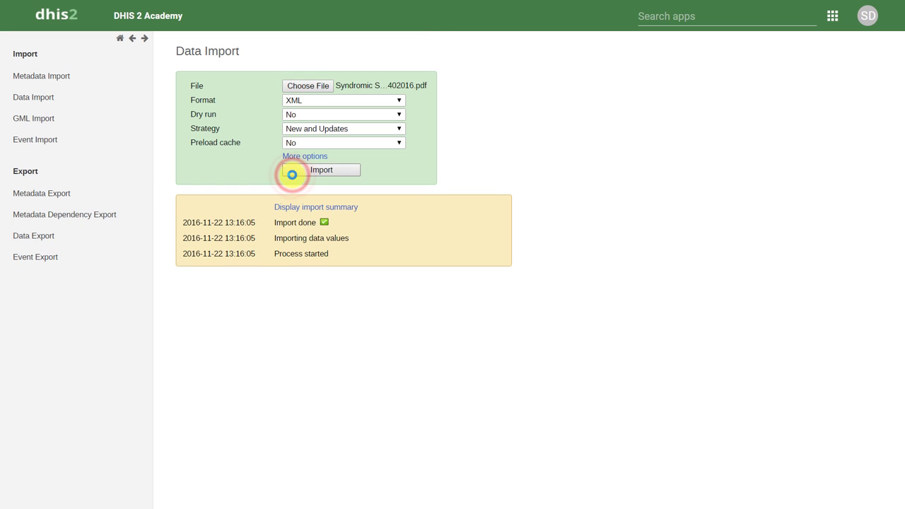
{"action": "left_click", "coordinate": [395, 101]}
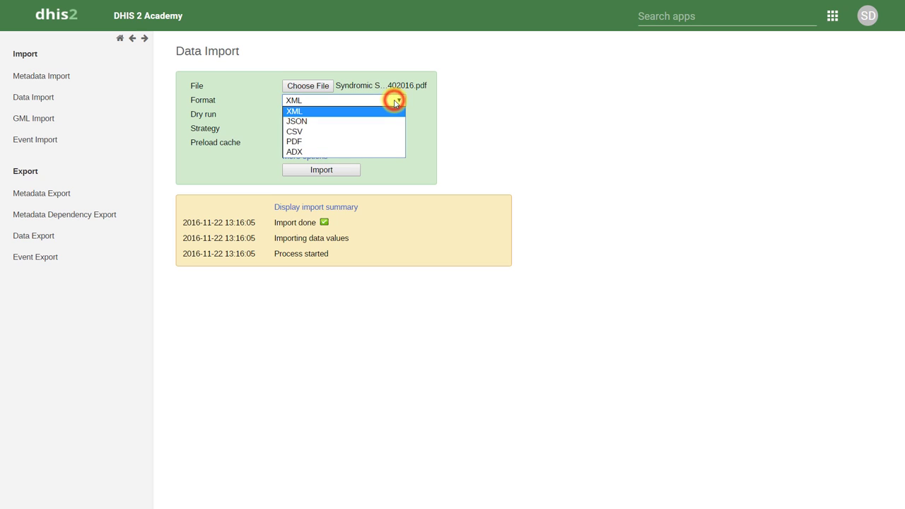
{"action": "left_click", "coordinate": [384, 143]}
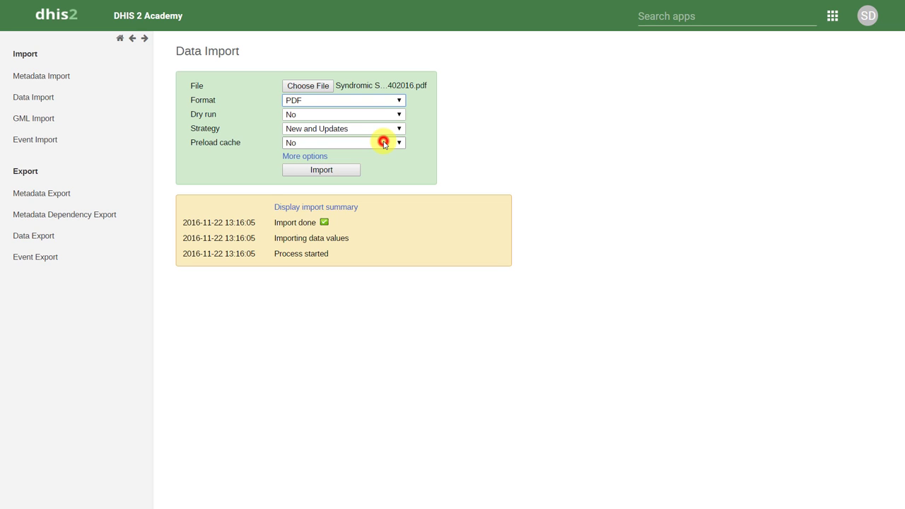
{"action": "left_click", "coordinate": [328, 171]}
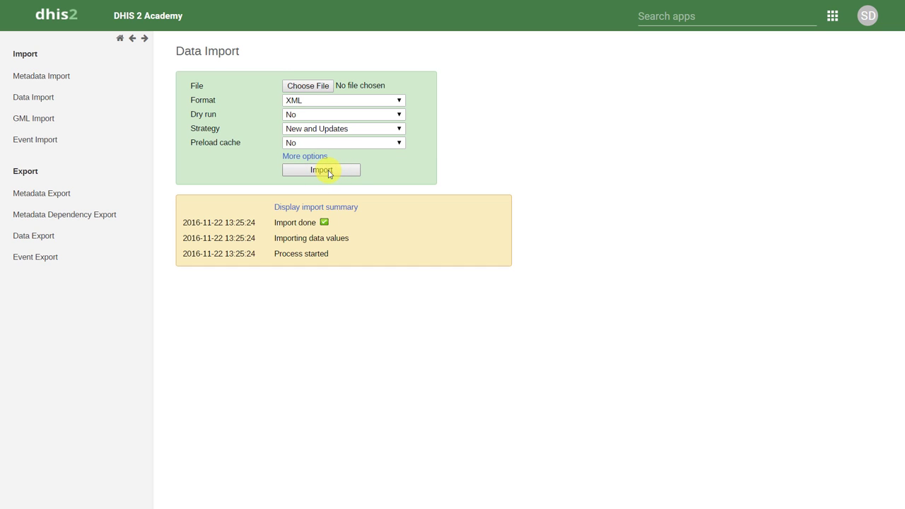
{"action": "left_click", "coordinate": [327, 208]}
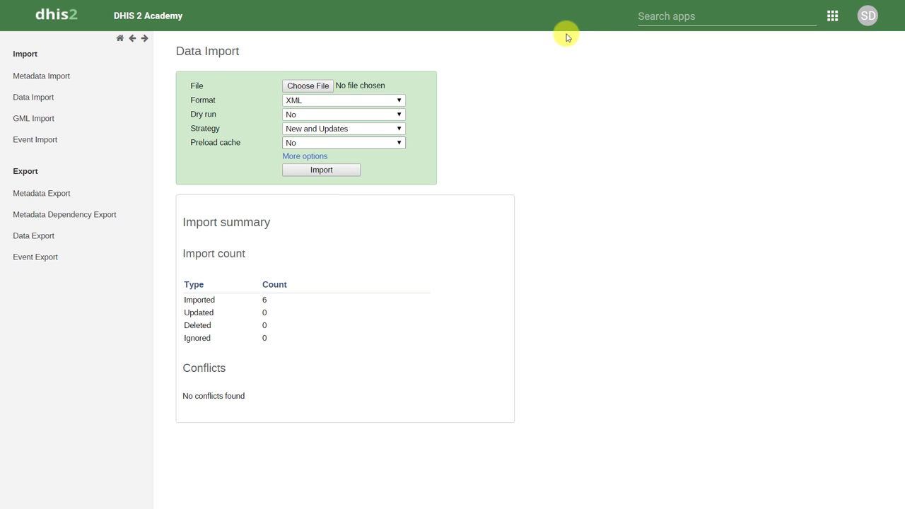
Open the Syndromic Surveillance form in Data Entry for Woodpecker Health Centre, period W40 - 2016-10-03 - 2016-10-09, to check the imported values.
{"action": "left_click", "coordinate": [672, 18]}
{"action": "left_click", "coordinate": [692, 148]}
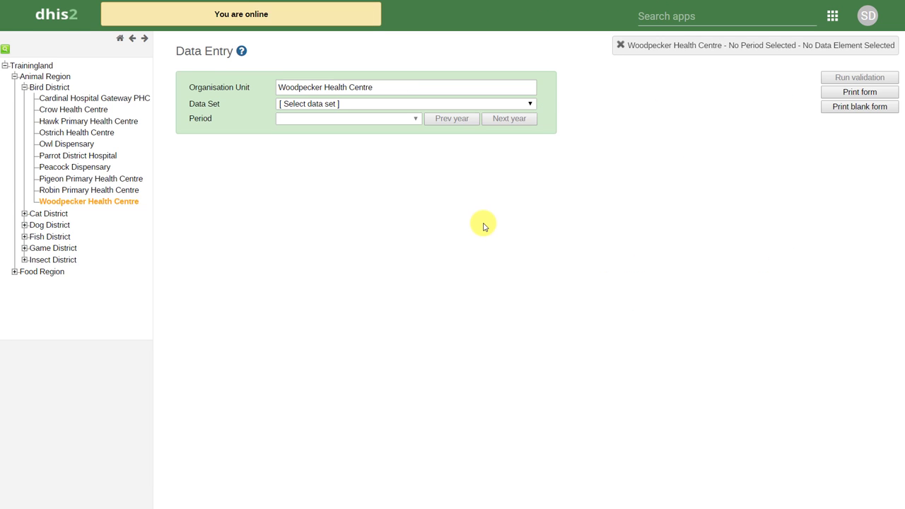
{"action": "left_click", "coordinate": [397, 104]}
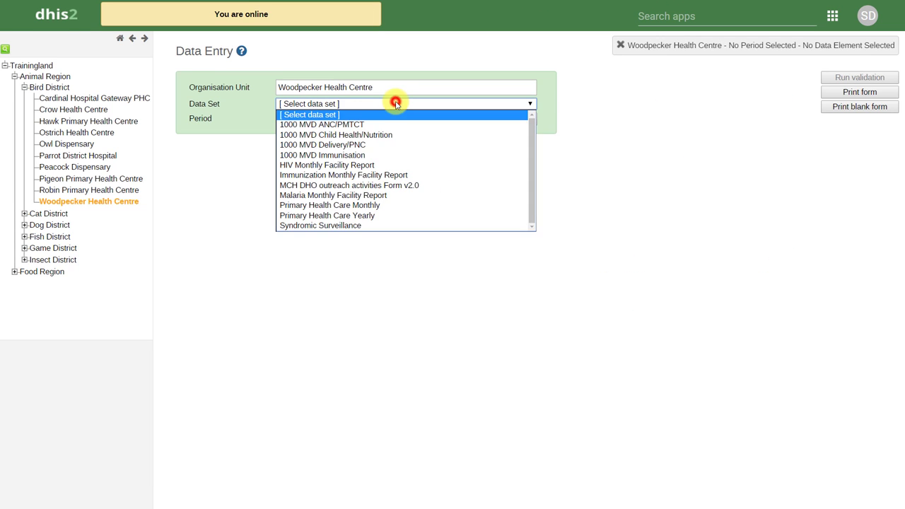
{"action": "left_click", "coordinate": [365, 226]}
{"action": "left_click", "coordinate": [357, 118]}
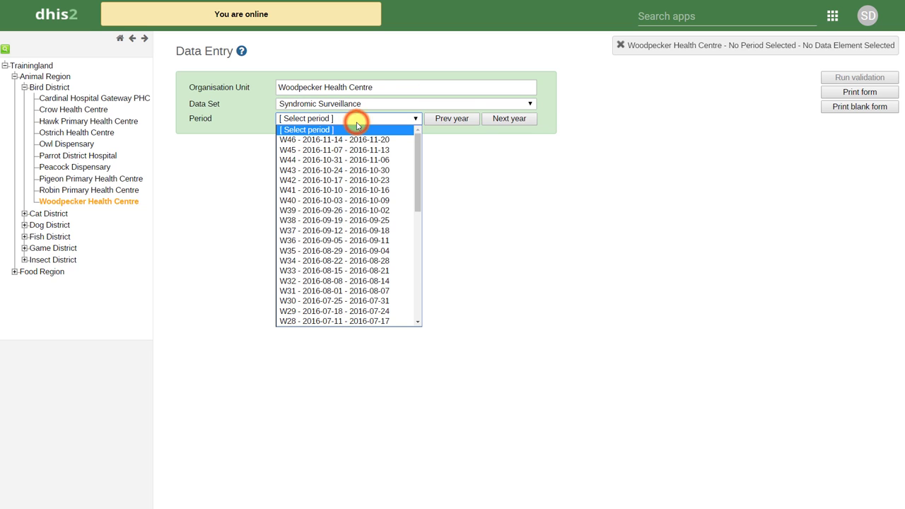
{"action": "left_click", "coordinate": [354, 201]}
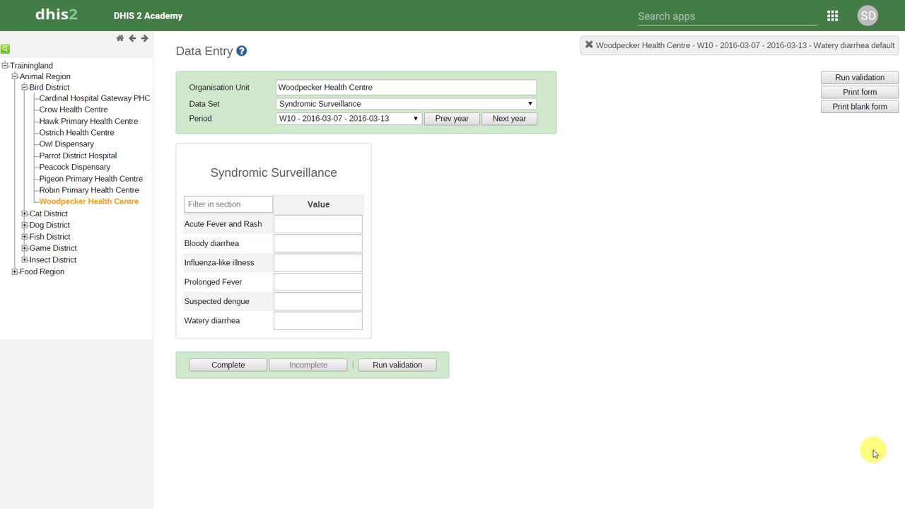
Leave Data Entry and open Data Import in the Import-Export app.
{"action": "left_click", "coordinate": [742, 21]}
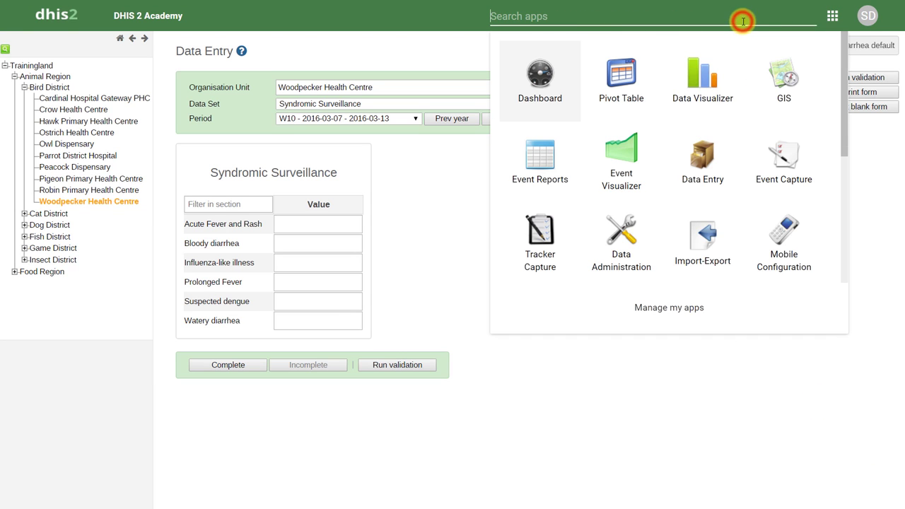
{"action": "left_click", "coordinate": [703, 274]}
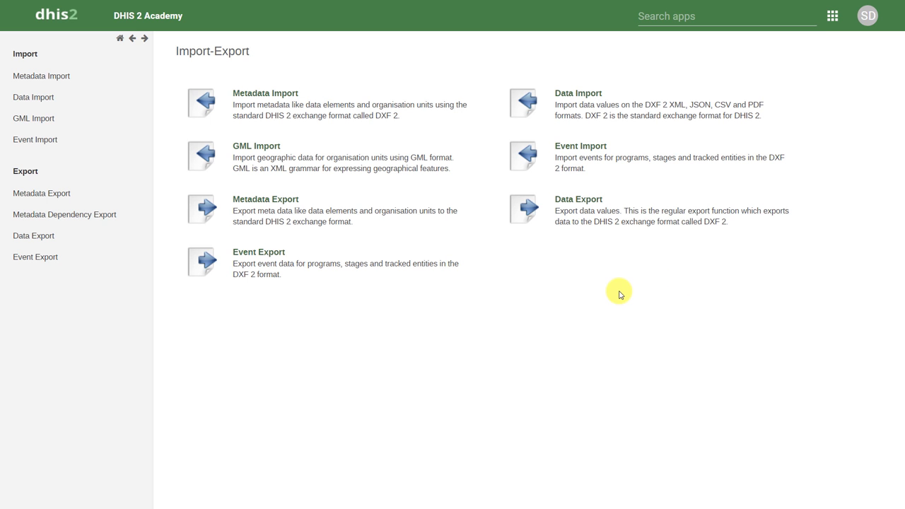
{"action": "left_click", "coordinate": [623, 118]}
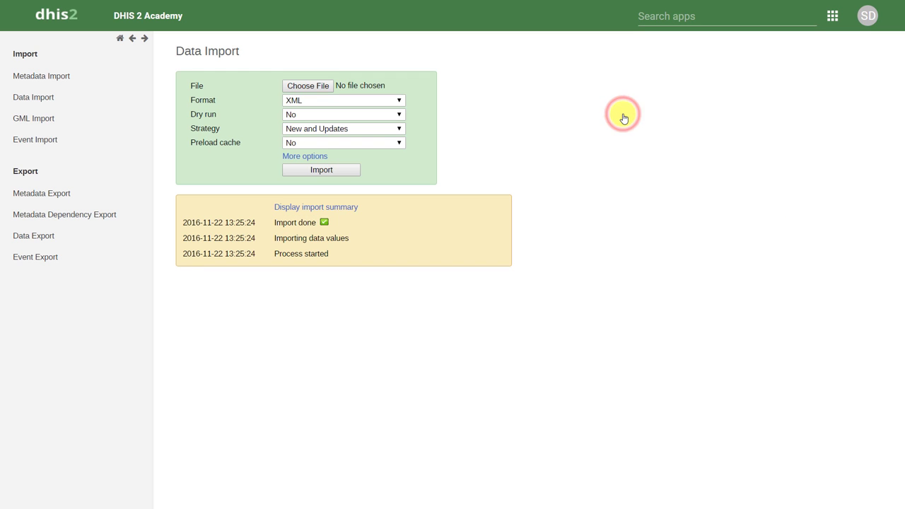
Import the file "CSV Data Import File Example" with the format set to CSV, and display the import summary.
{"action": "left_click", "coordinate": [306, 86]}
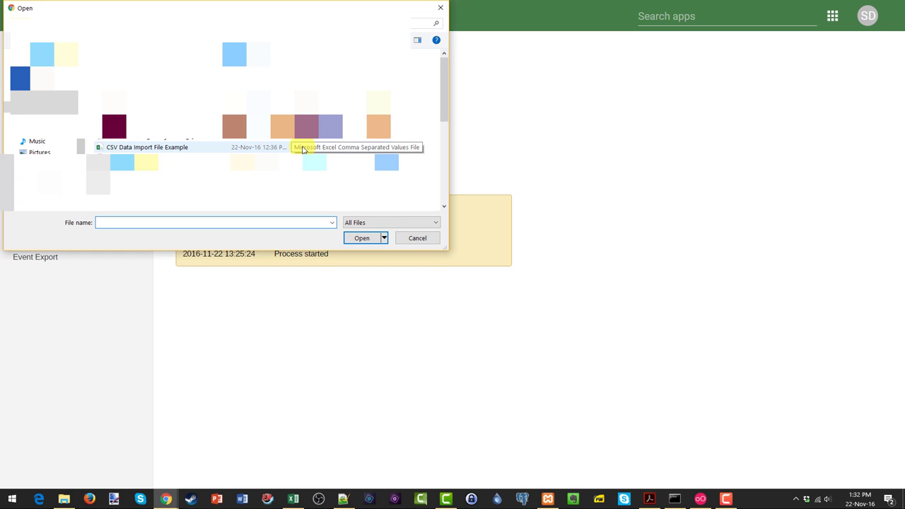
{"action": "double_click", "coordinate": [302, 147]}
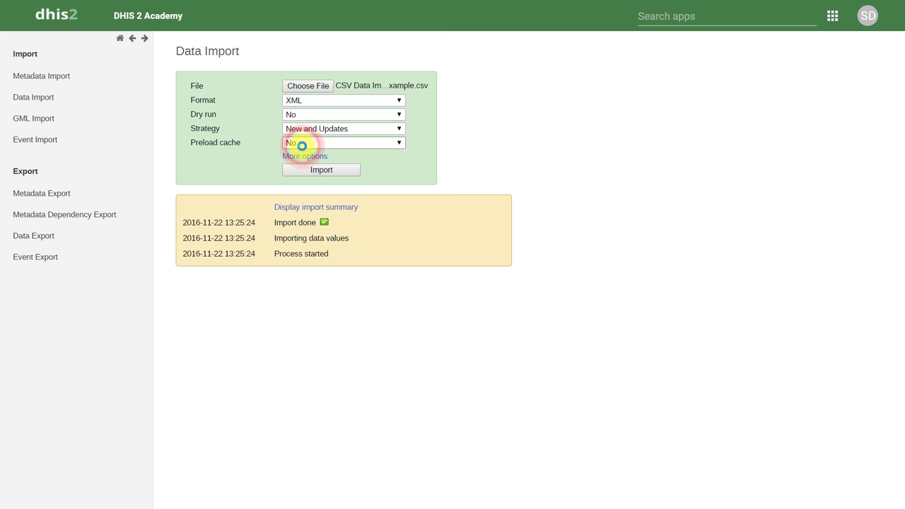
{"action": "left_click", "coordinate": [325, 101]}
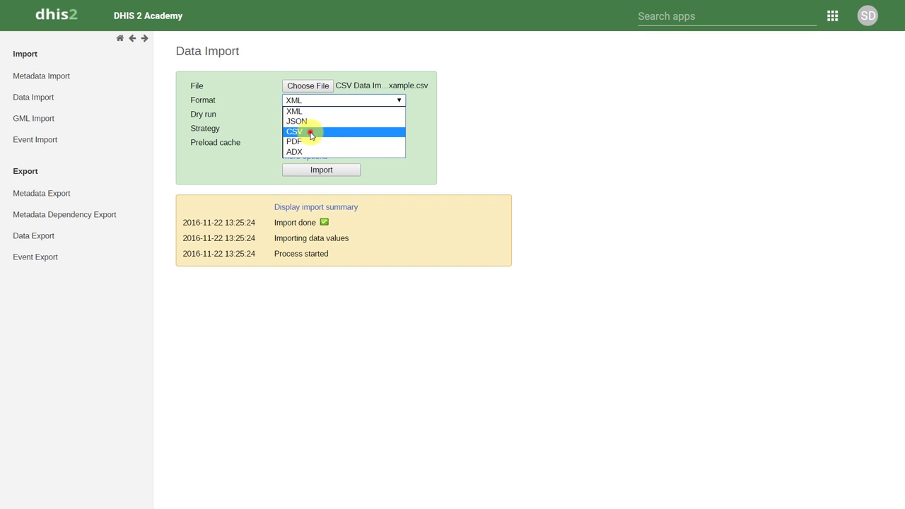
{"action": "left_click", "coordinate": [311, 133]}
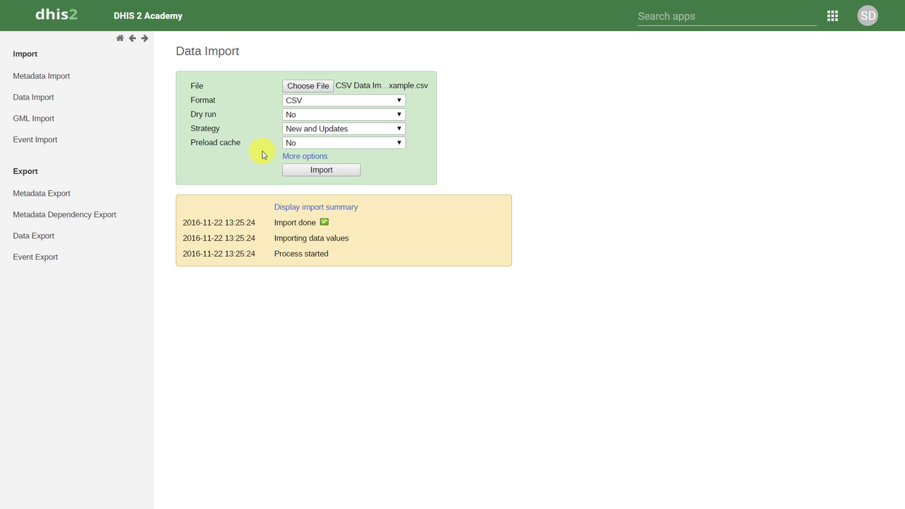
{"action": "left_click", "coordinate": [313, 170]}
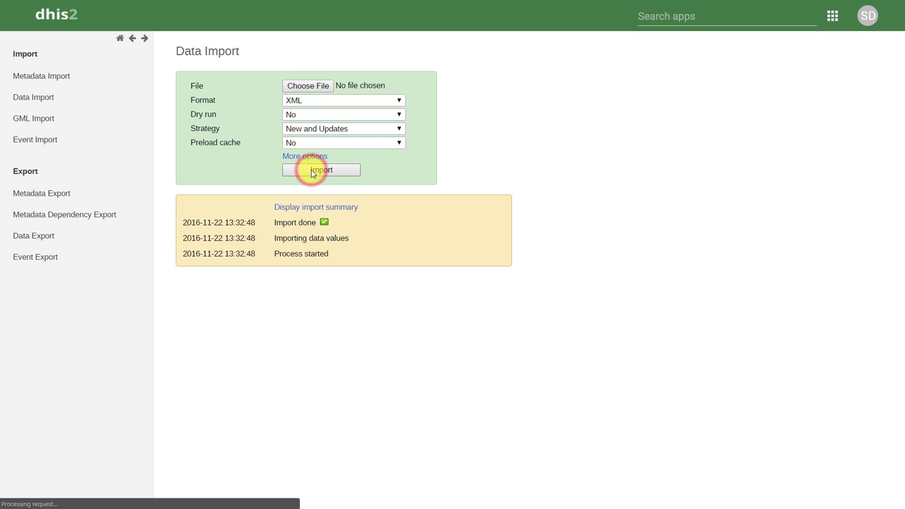
{"action": "left_click", "coordinate": [311, 207]}
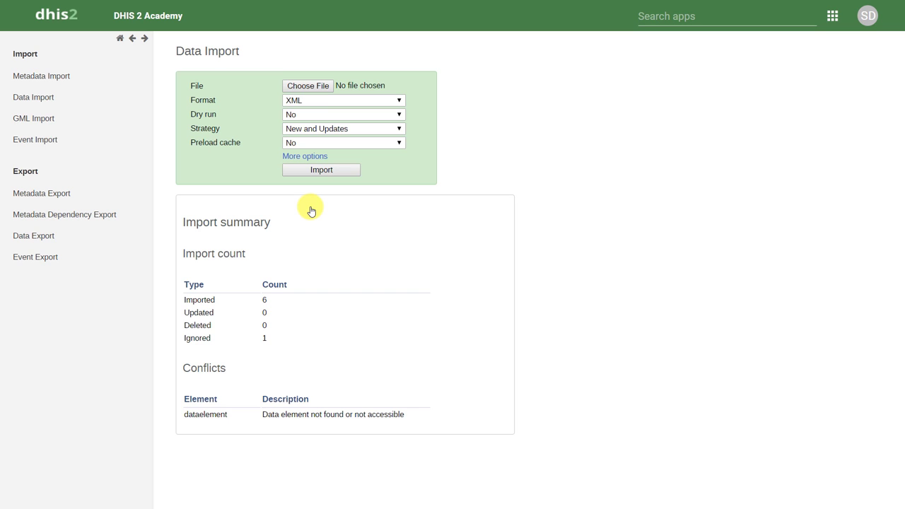
Open the Syndromic Surveillance form in Data Entry for Woodpecker Health Centre, period W10 - 2016-03-07 - 2016-03-13, to check the imported values.
{"action": "left_click", "coordinate": [704, 16]}
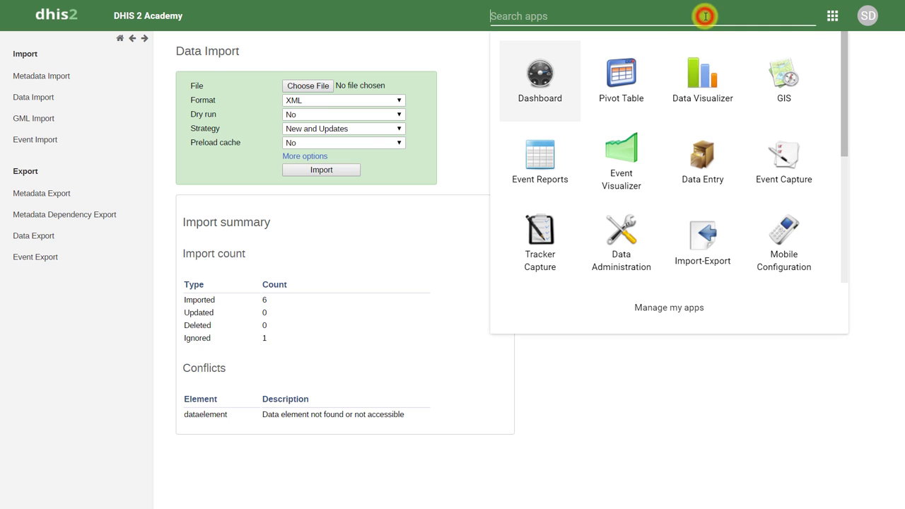
{"action": "left_click", "coordinate": [704, 196]}
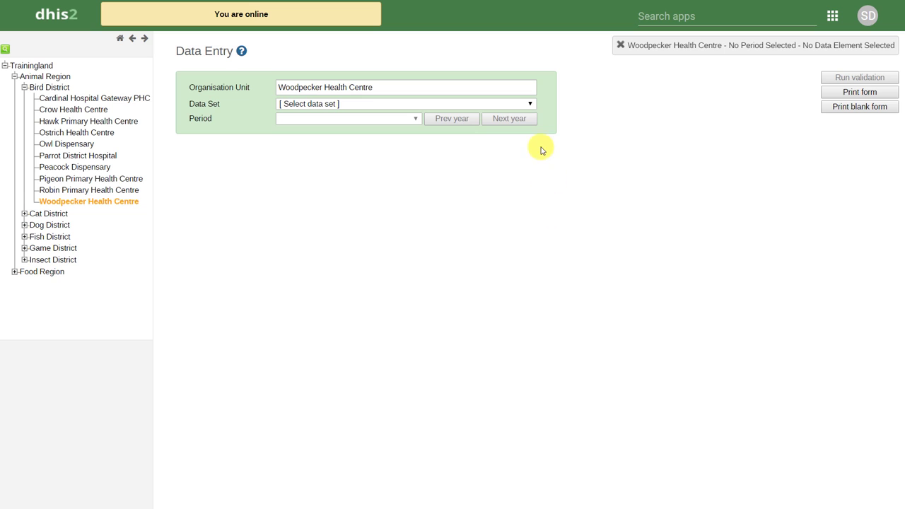
{"action": "left_click", "coordinate": [530, 104]}
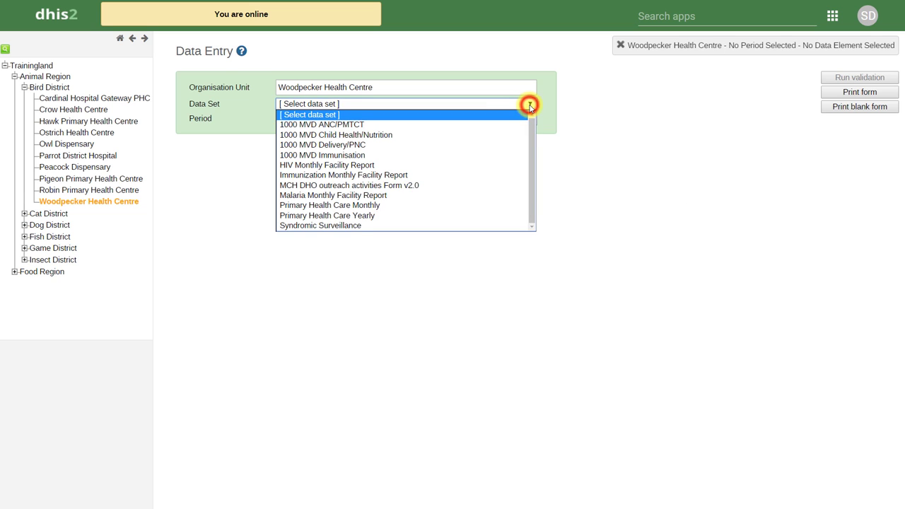
{"action": "left_click", "coordinate": [455, 224]}
{"action": "left_click", "coordinate": [373, 122]}
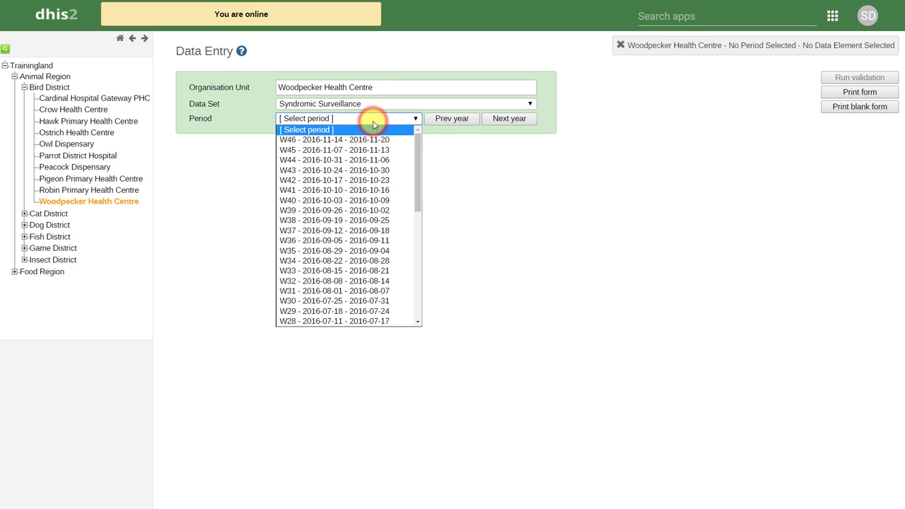
{"action": "left_click_drag", "start_coordinate": [416, 155], "coordinate": [426, 247]}
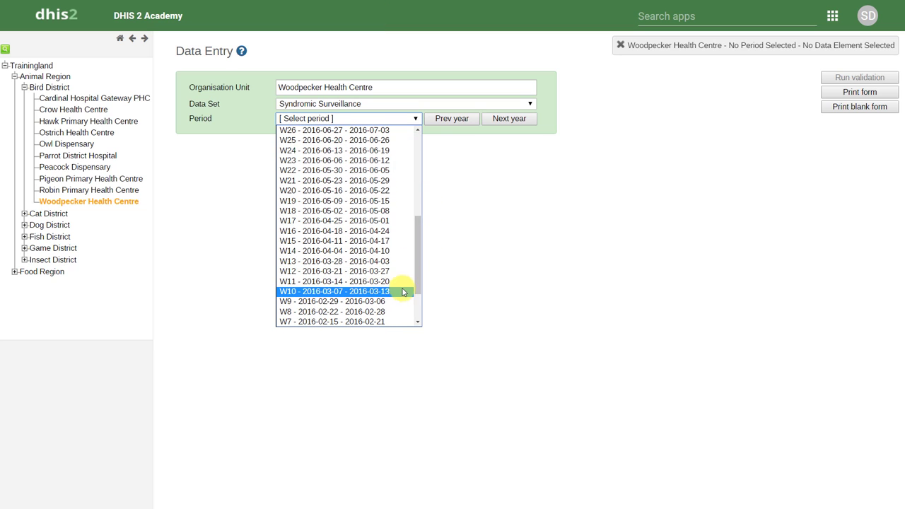
{"action": "left_click", "coordinate": [401, 293]}
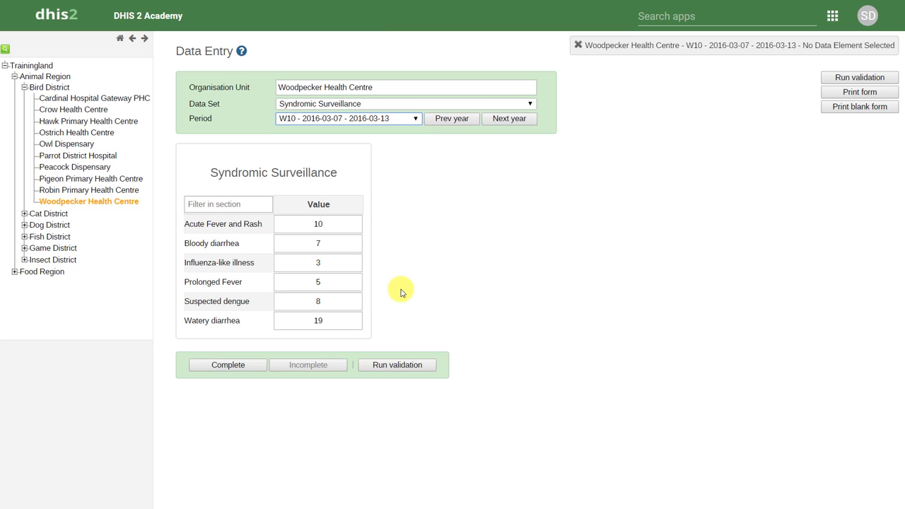
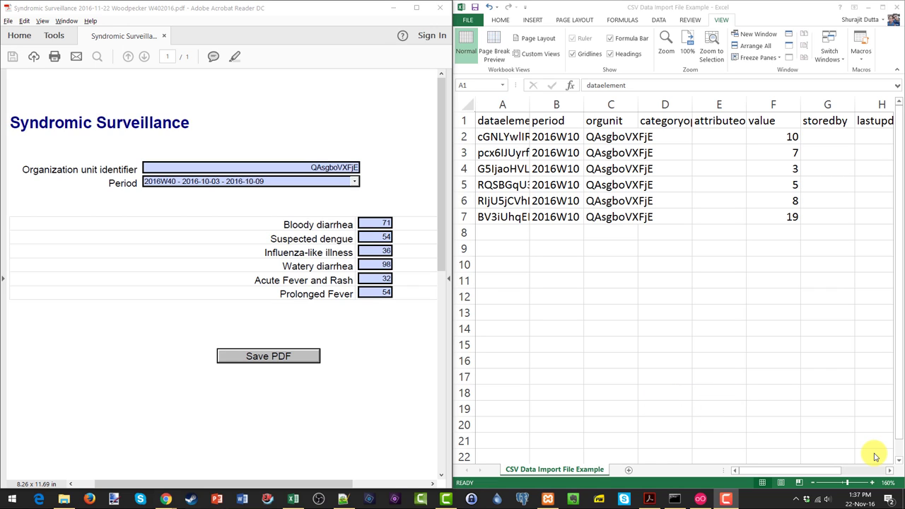
Maximize the Acrobat Reader window with the Syndromic Surveillance Woodpecker PDF form to view it in full.
{"action": "double_click", "coordinate": [413, 15]}
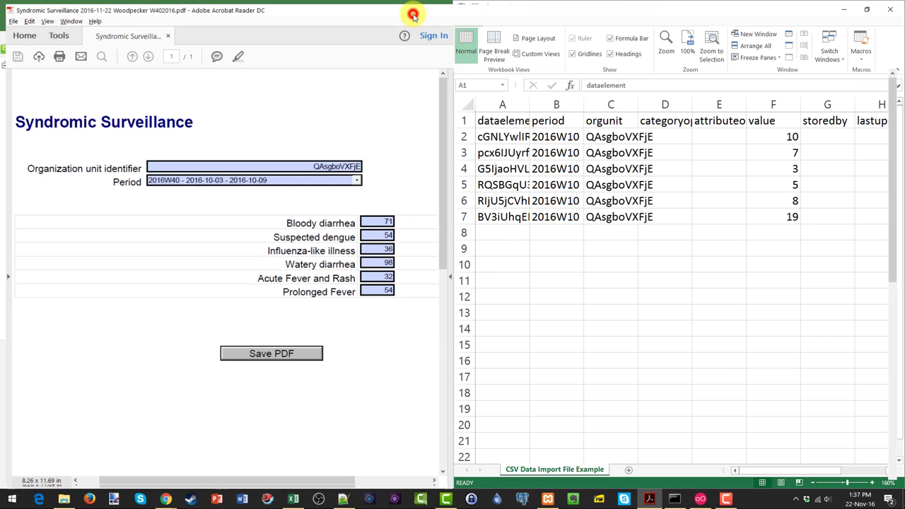